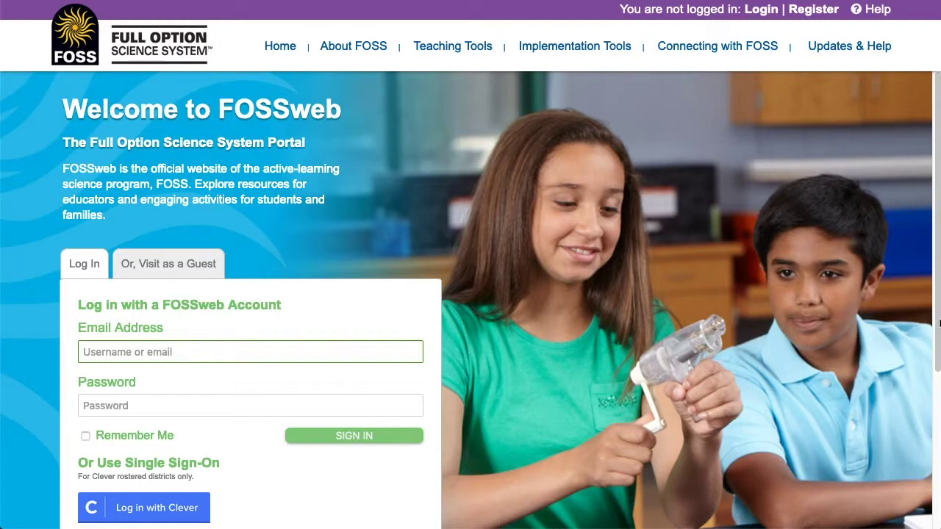
Go through Educators: Register to the FOSSweb Self Registration page and read its notes
left_click_drag(938, 321, 938, 432)
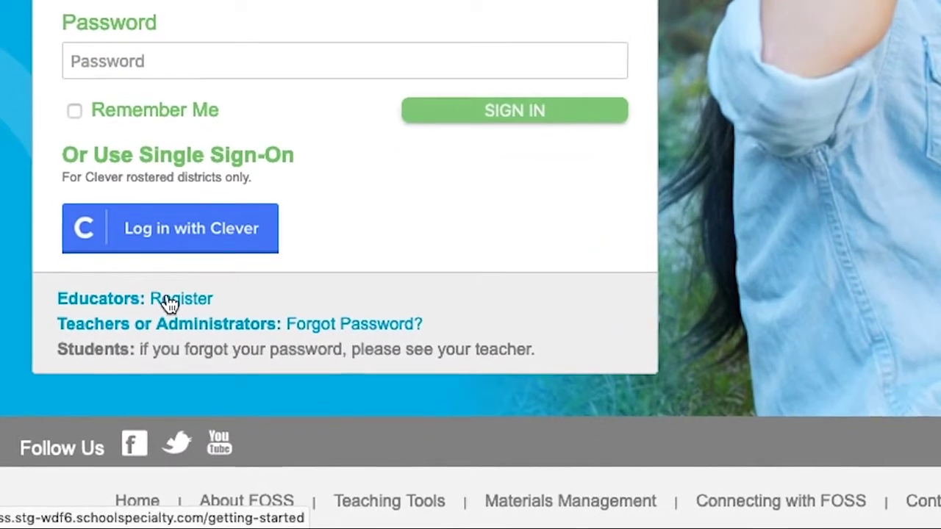
left_click(169, 300)
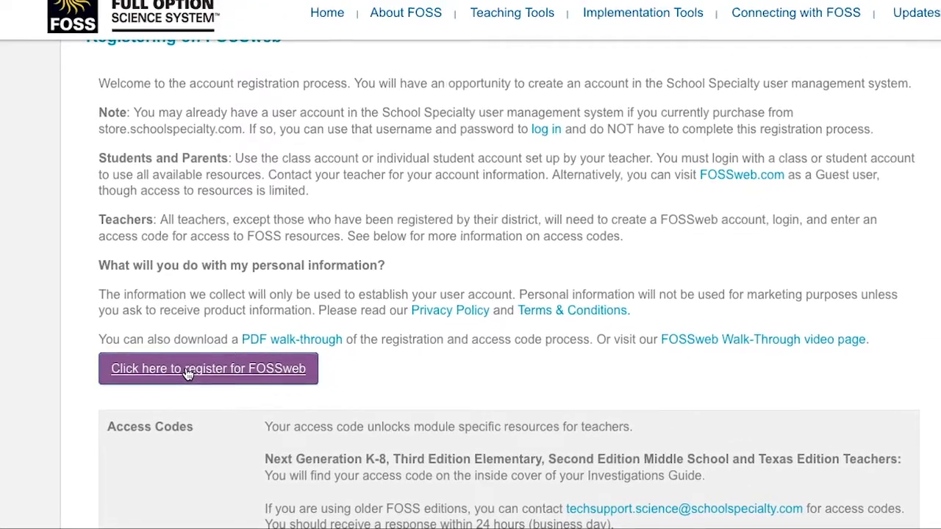
left_click(188, 374)
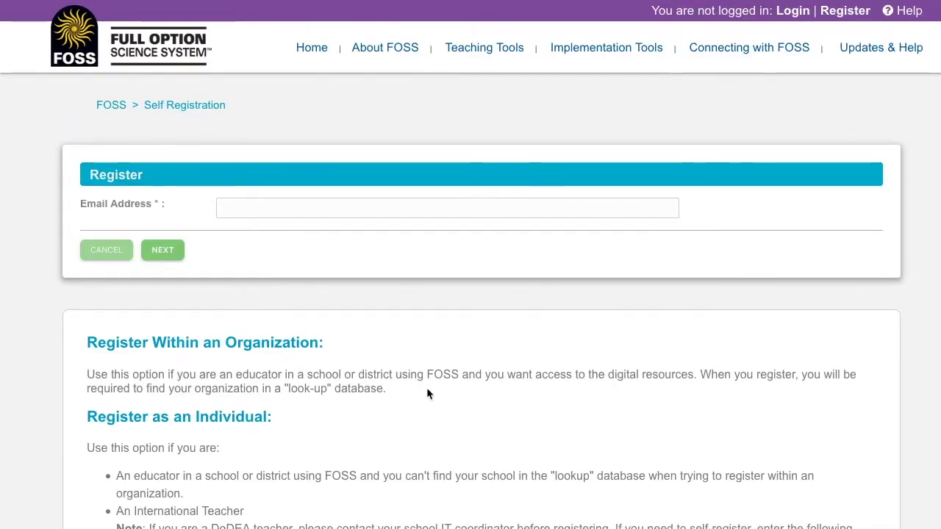
scroll(427, 388, "down", 2)
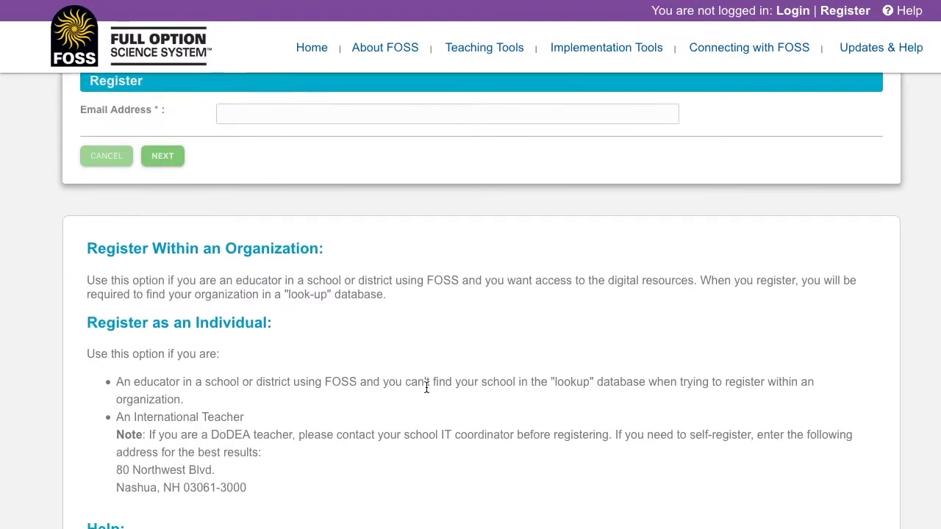
scroll(425, 384, "down", 3)
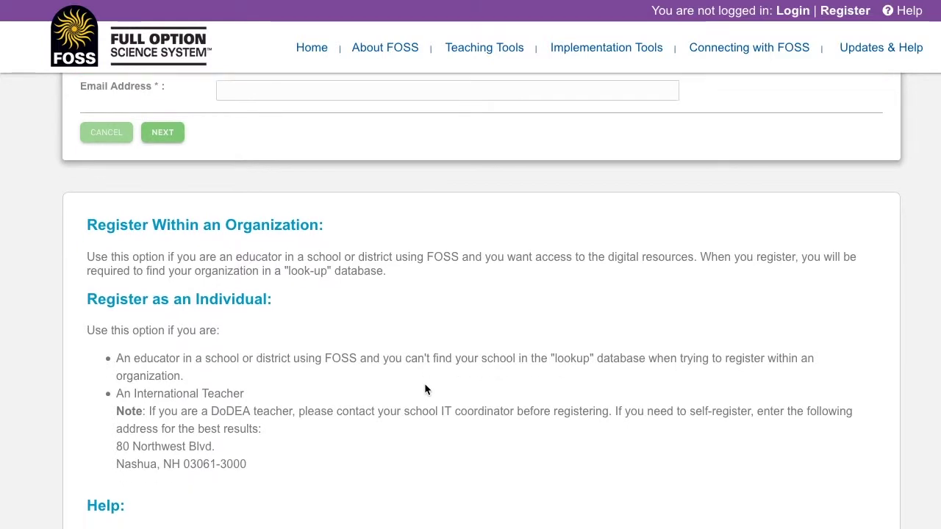
scroll(424, 386, "down", 1)
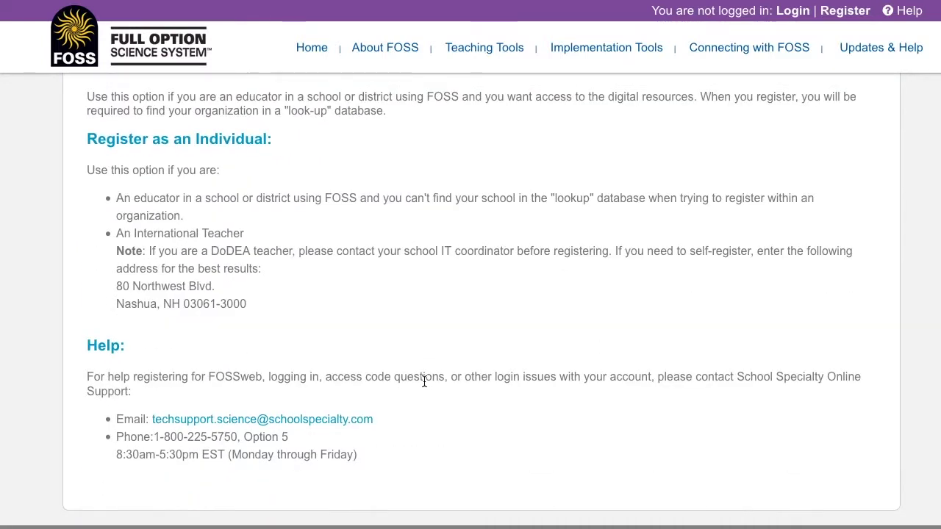
scroll(424, 383, "up", 1)
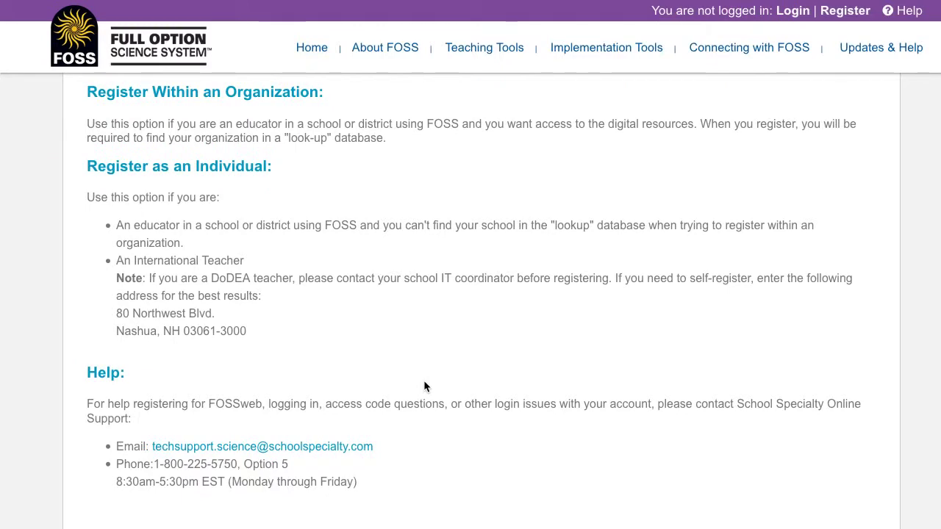
scroll(424, 380, "up", 4)
Submit the teacher's email address and choose 'Register as a user within an organization'
left_click(237, 208)
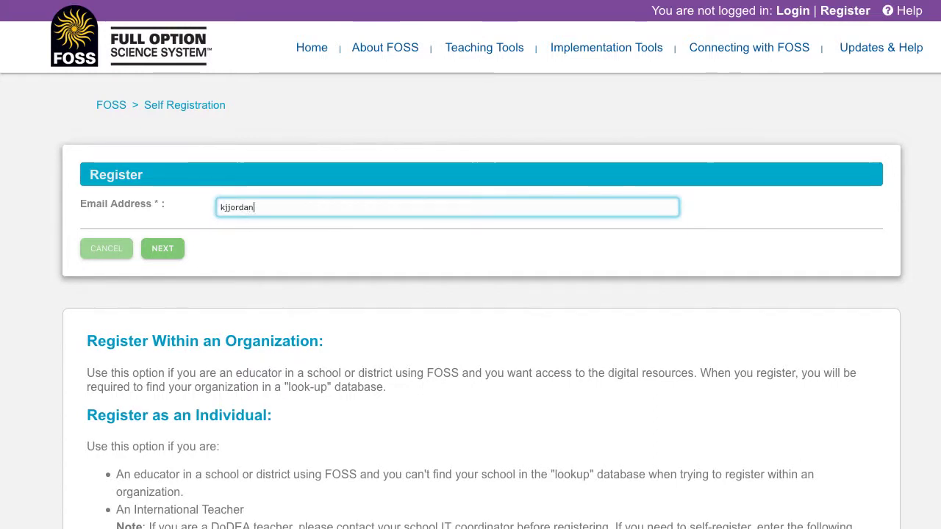
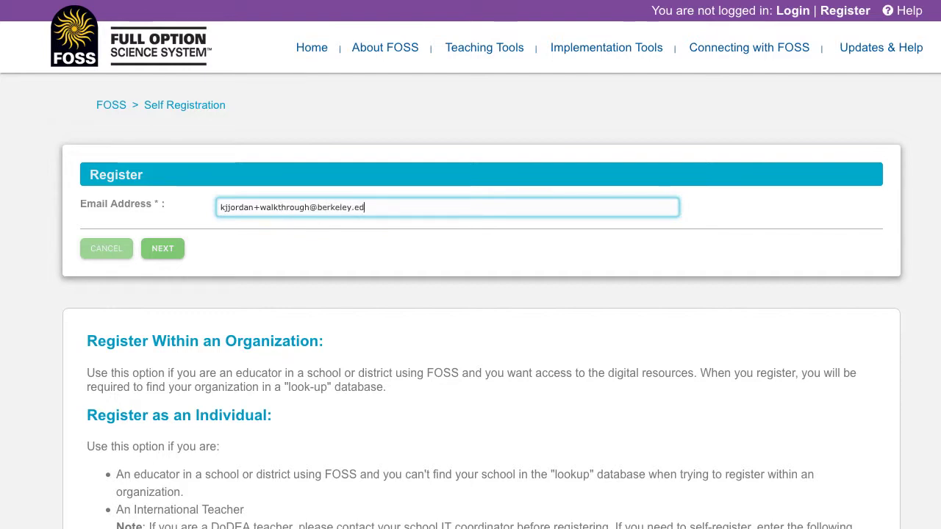
left_click(158, 254)
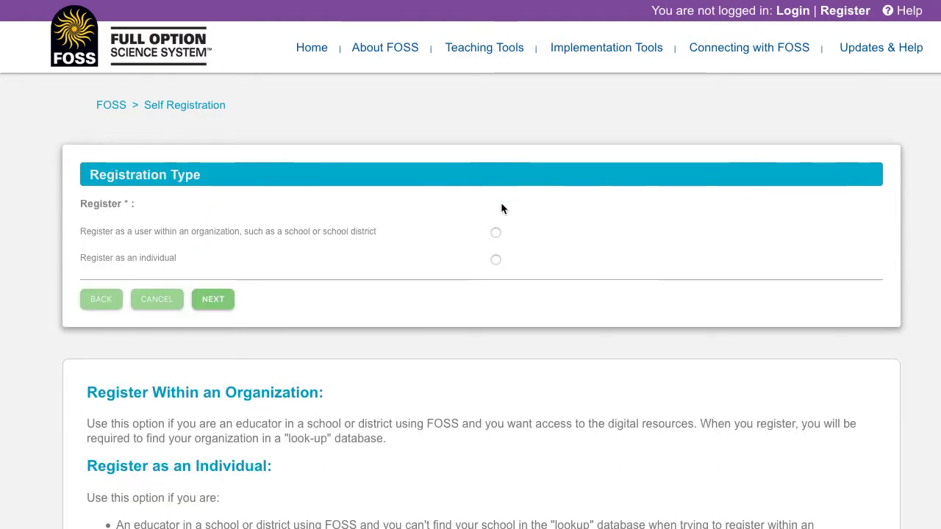
left_click(496, 233)
Confirm working for a school or district and enter organization 'Carver' in city San Francisco
left_click(211, 300)
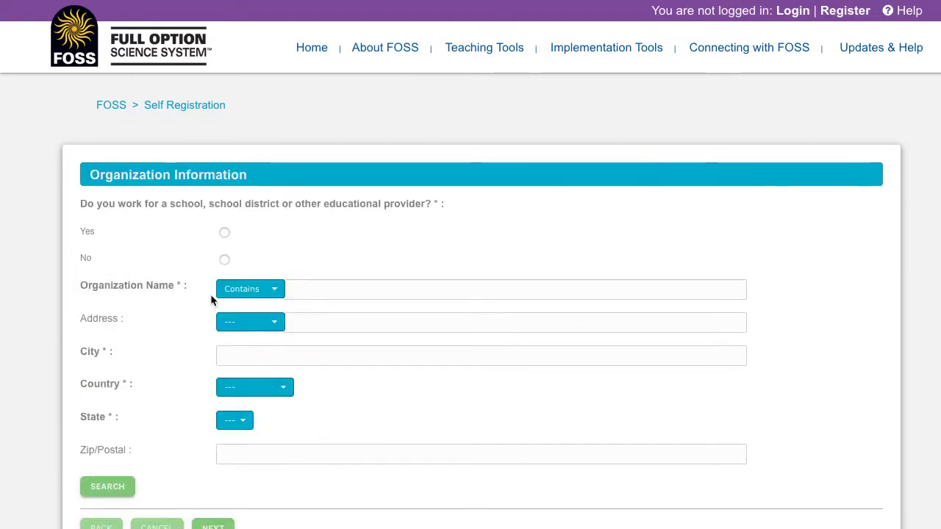
left_click(224, 233)
left_click(364, 286)
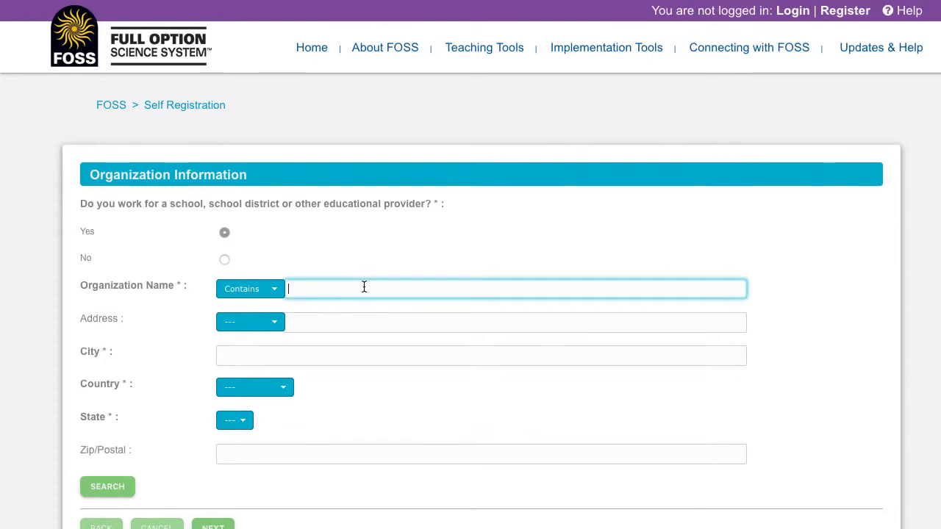
type("Carver")
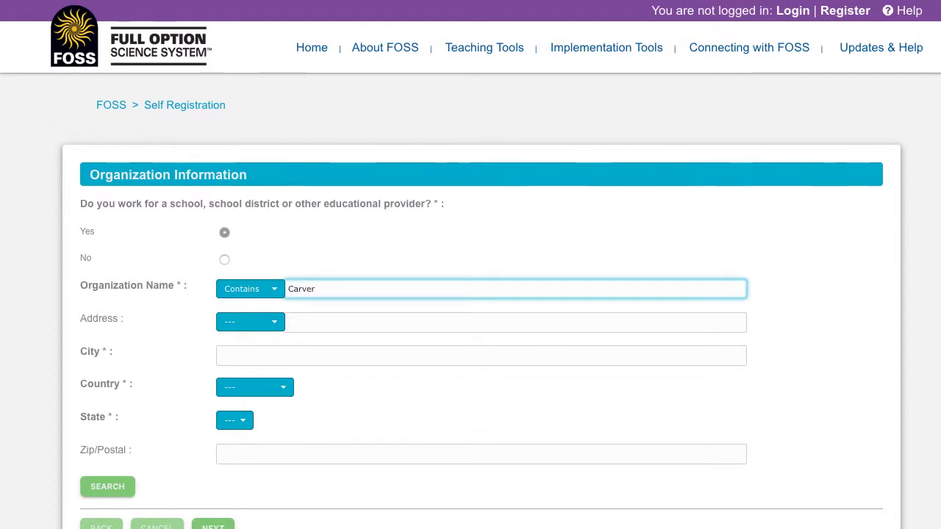
left_click(329, 356)
type("San Francisco")
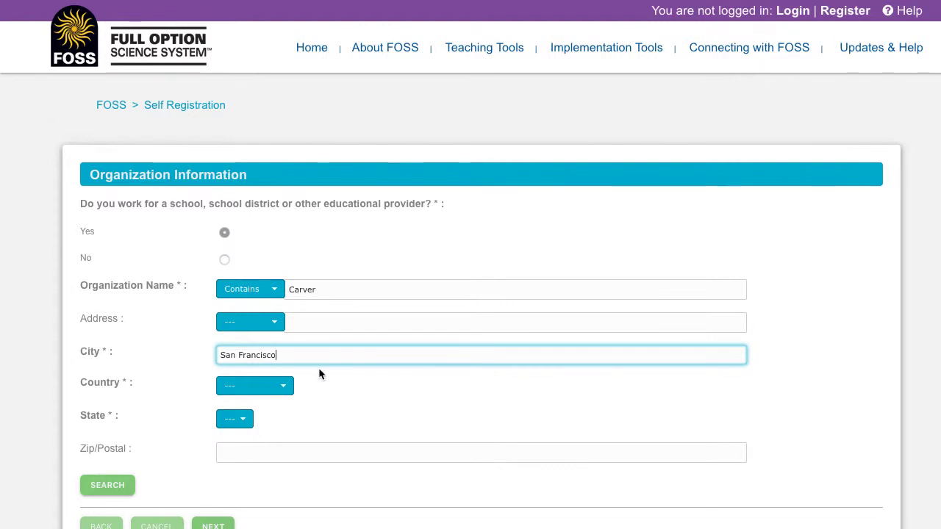
Set the country to United States and state to California, then search for matching organizations
left_click(288, 386)
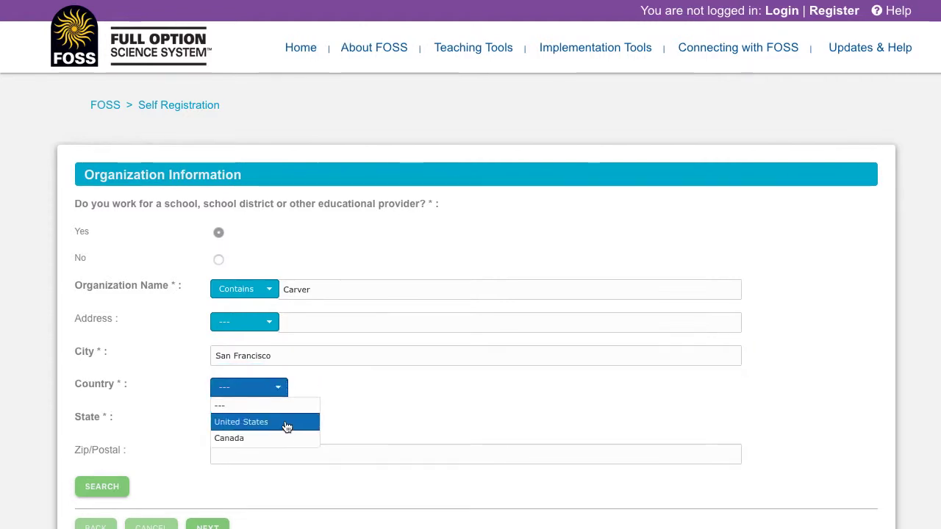
left_click(287, 424)
left_click(257, 422)
scroll(275, 488, "down", 2)
left_click(278, 475)
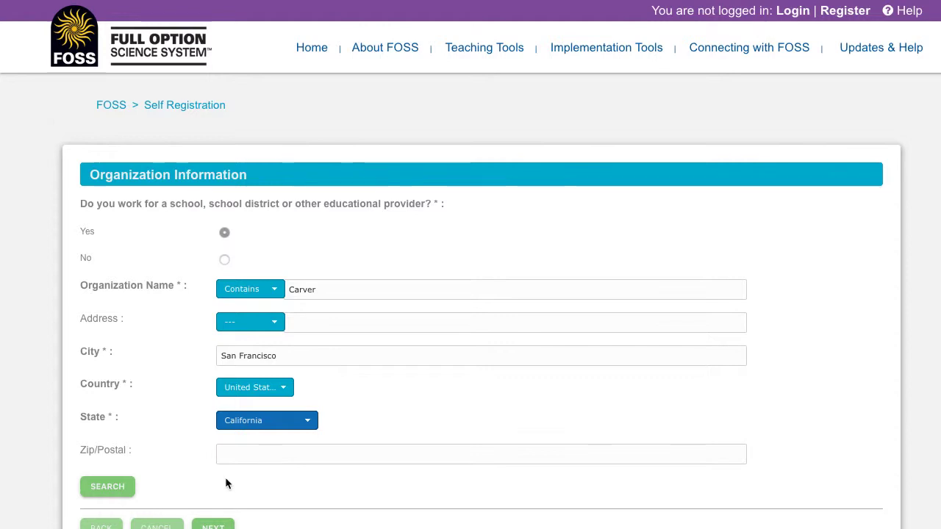
left_click(111, 488)
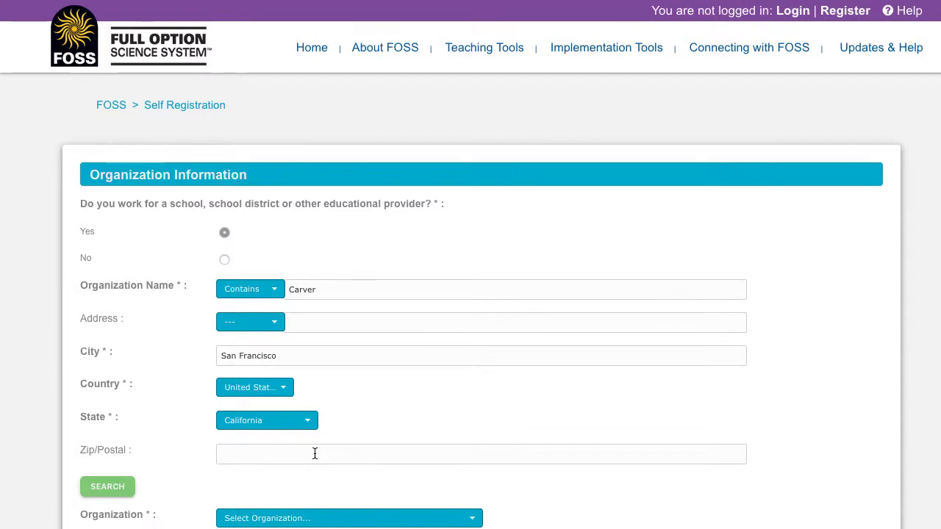
Select DR GEORGE W CARVER ELEM SCHOOL from the matches and continue to Personal Information
scroll(314, 453, "down", 2)
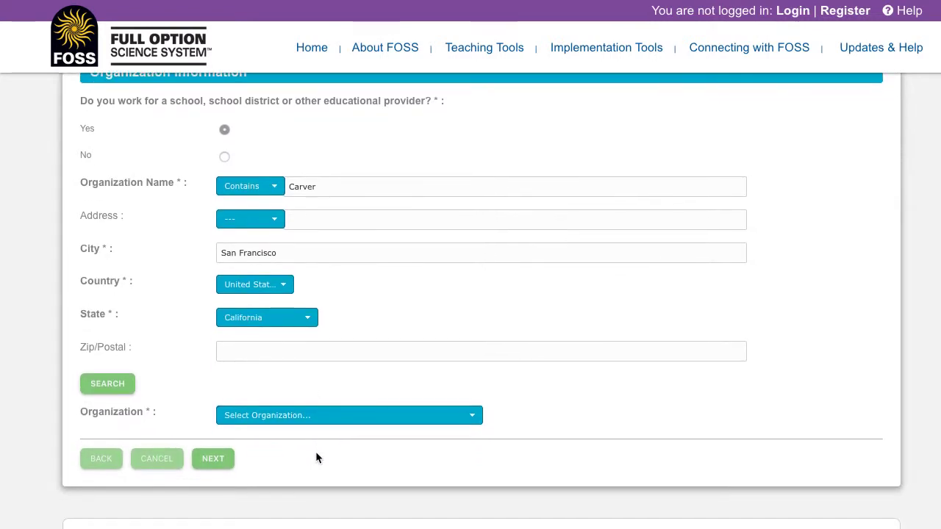
left_click(312, 417)
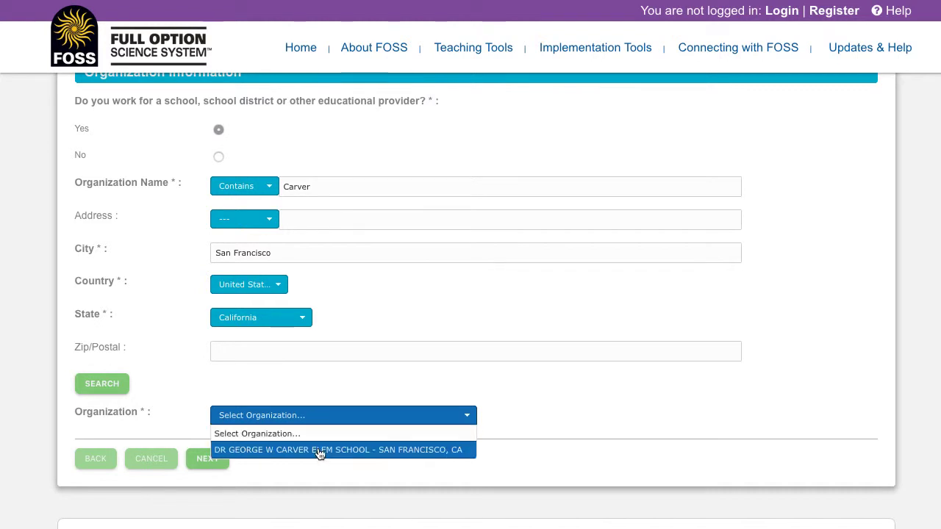
left_click(316, 450)
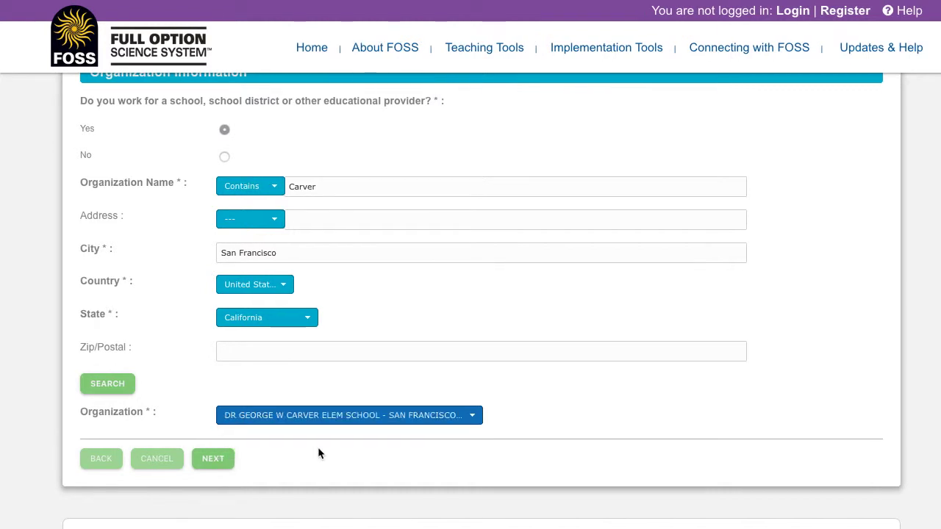
left_click(214, 460)
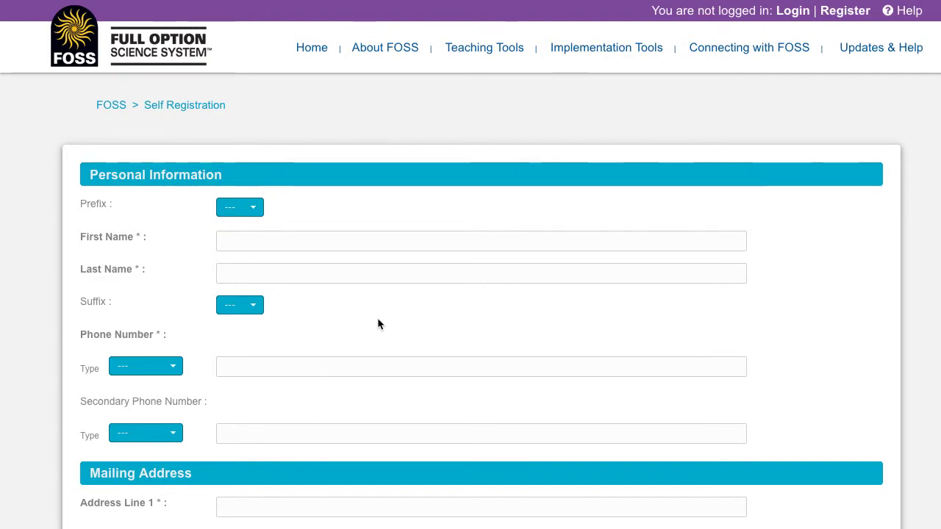
Move past the Personal Information form to the security step
scroll(378, 319, "down", 3)
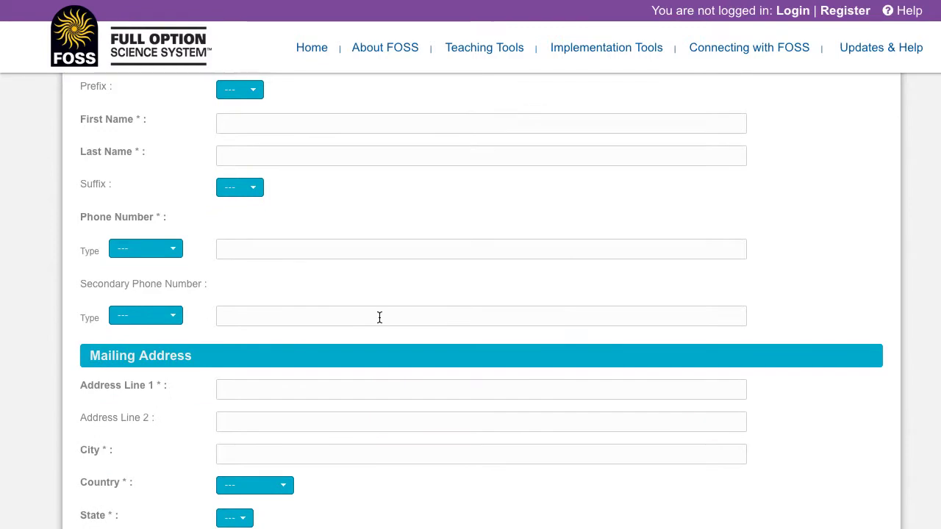
scroll(380, 316, "down", 3)
scroll(380, 316, "down", 6)
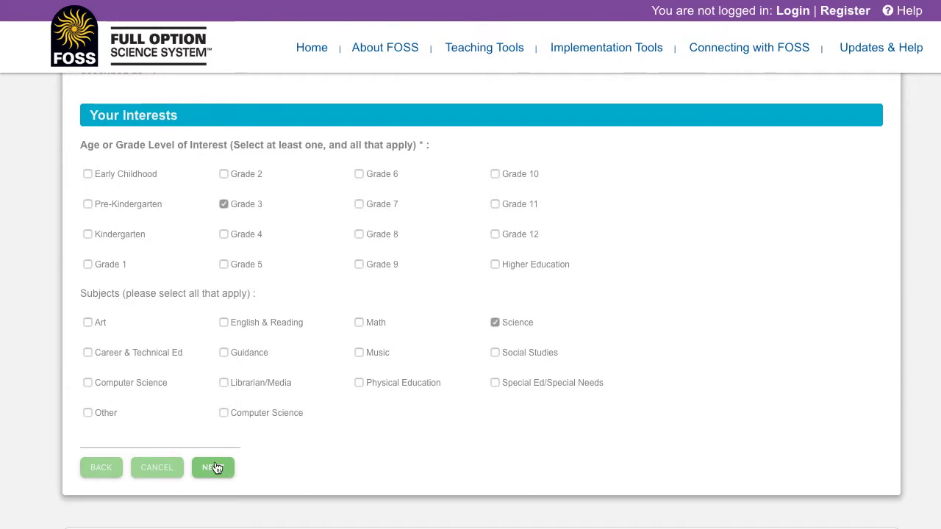
left_click(213, 468)
Enter and confirm the account password, accept the Terms of Use, and register
type("•••••••••")
key("Tab")
type("•••••••••")
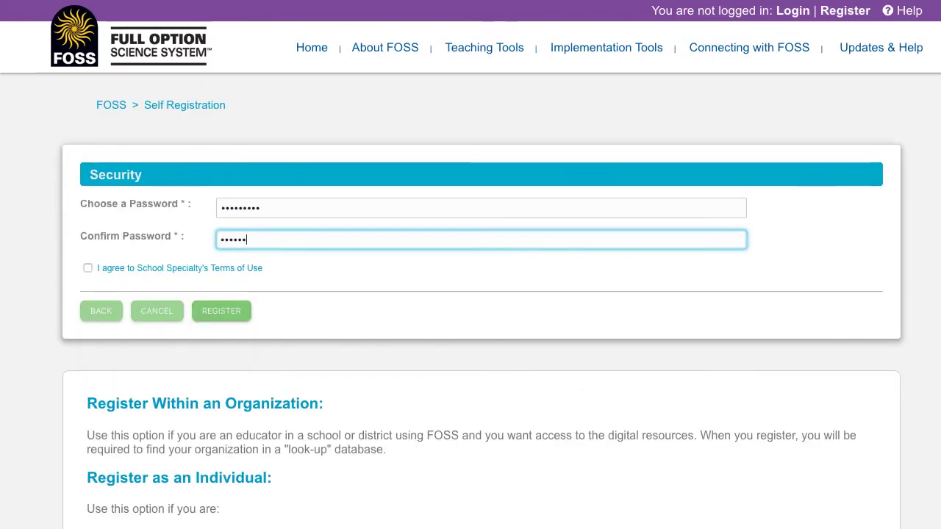
left_click(88, 268)
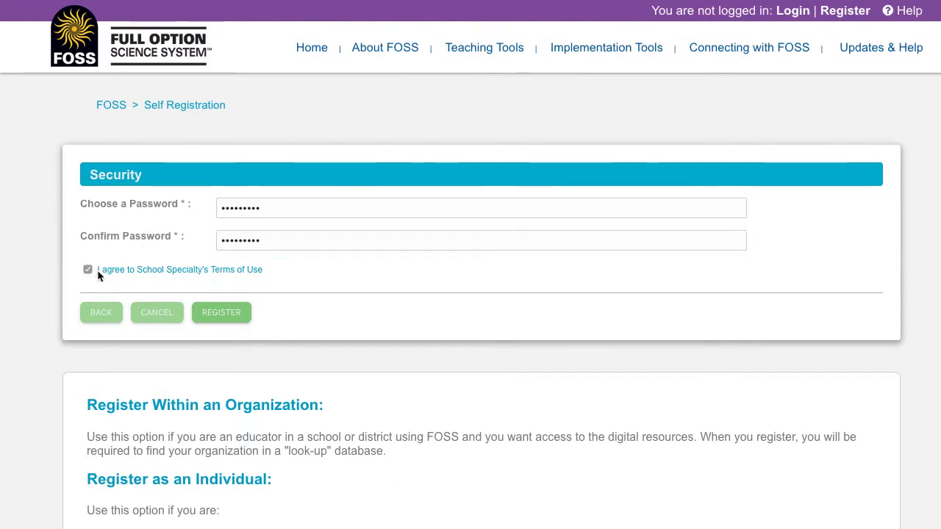
left_click(229, 313)
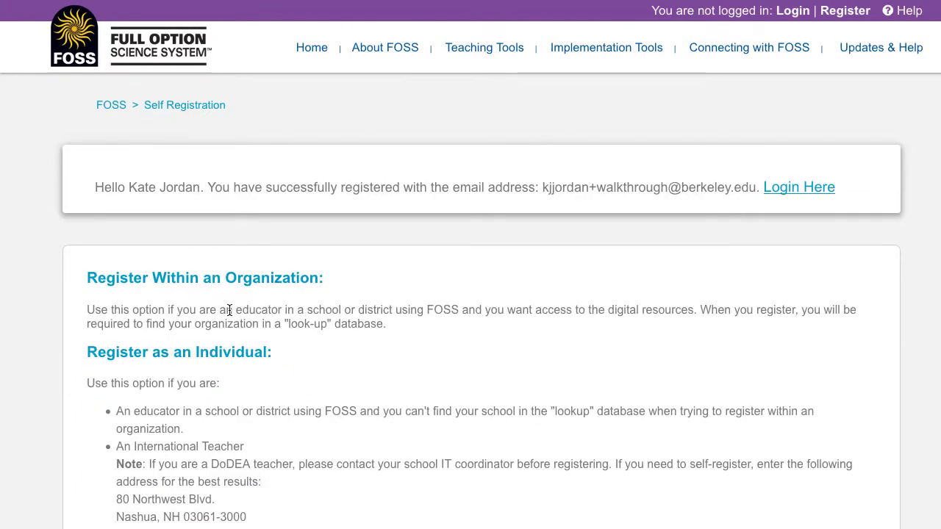
Sign in to the new teacher account with its password from the login page
left_click(811, 192)
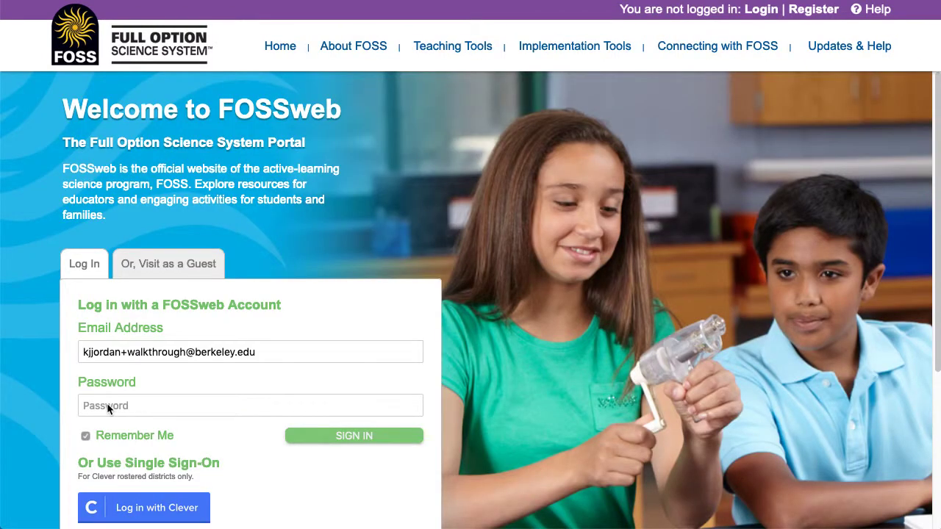
left_click(107, 405)
type("•••••")
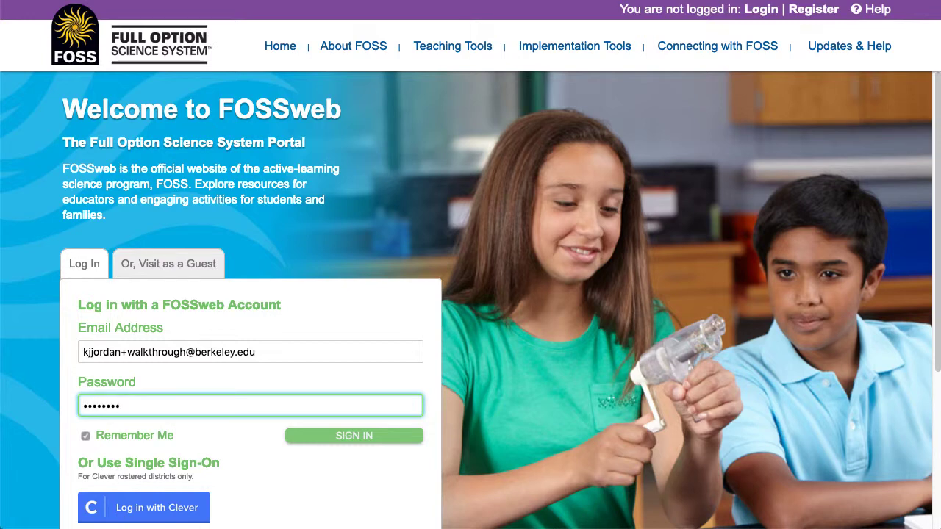
left_click(355, 435)
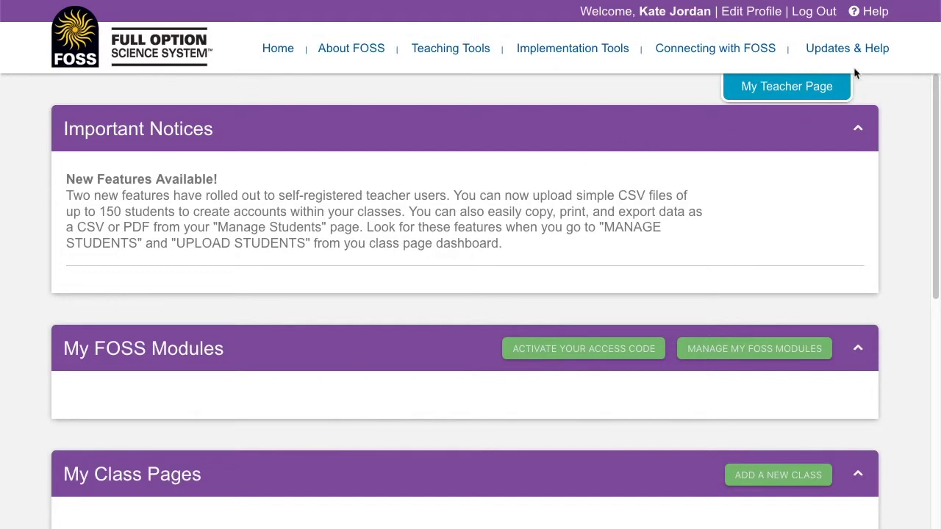
Visit the FOSSweb Walk-Through Videos page, then the Website Help FAQ page, via Updates & Help
mouse_move(856, 49)
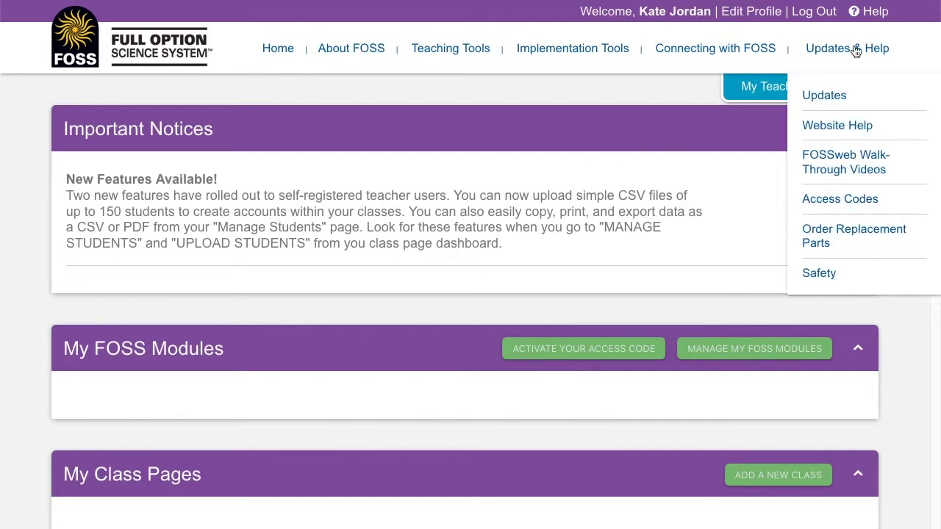
left_click(842, 160)
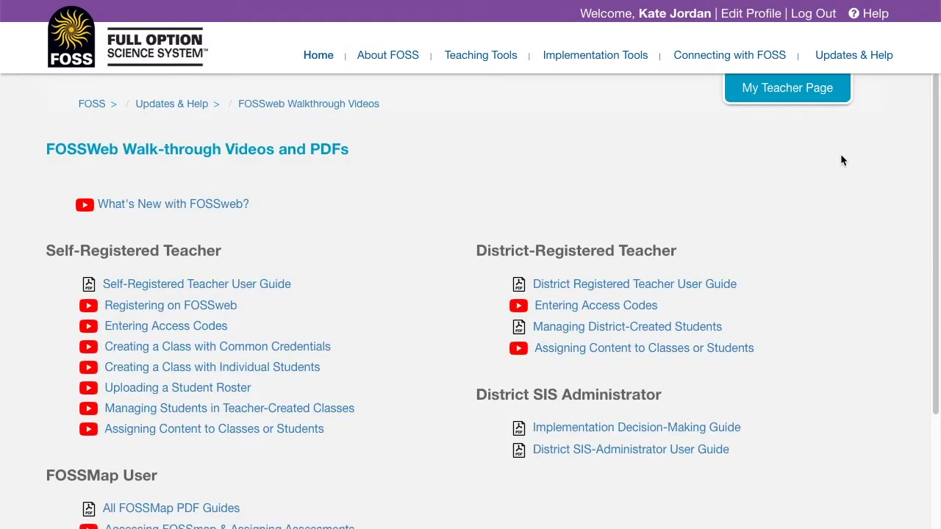
mouse_move(855, 55)
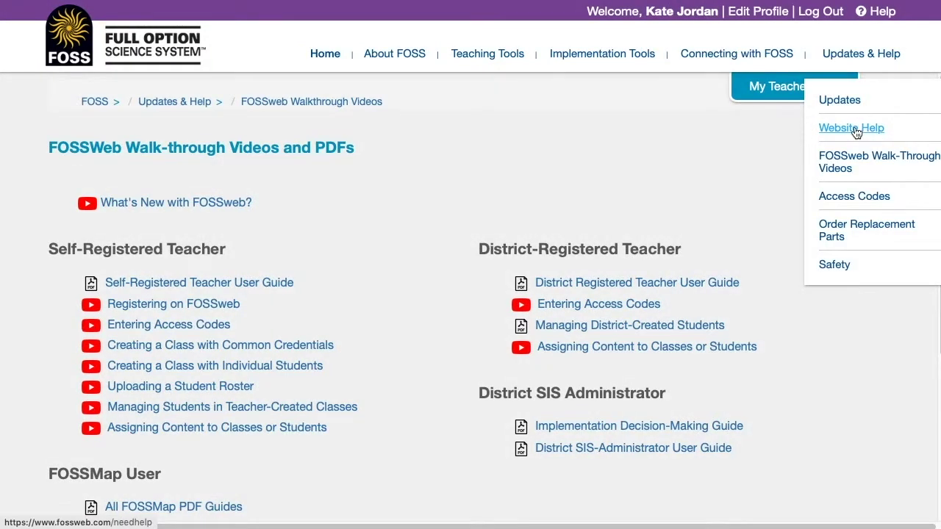
left_click(857, 126)
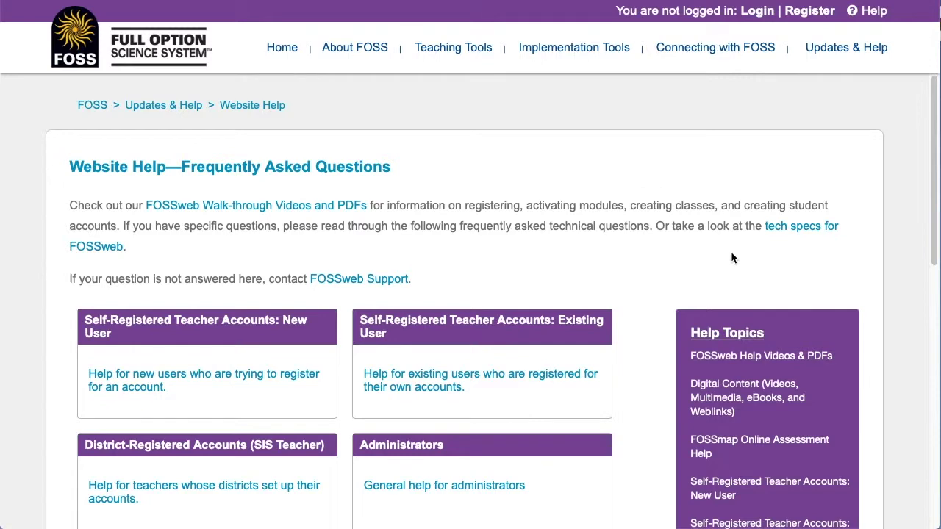
mouse_move(718, 44)
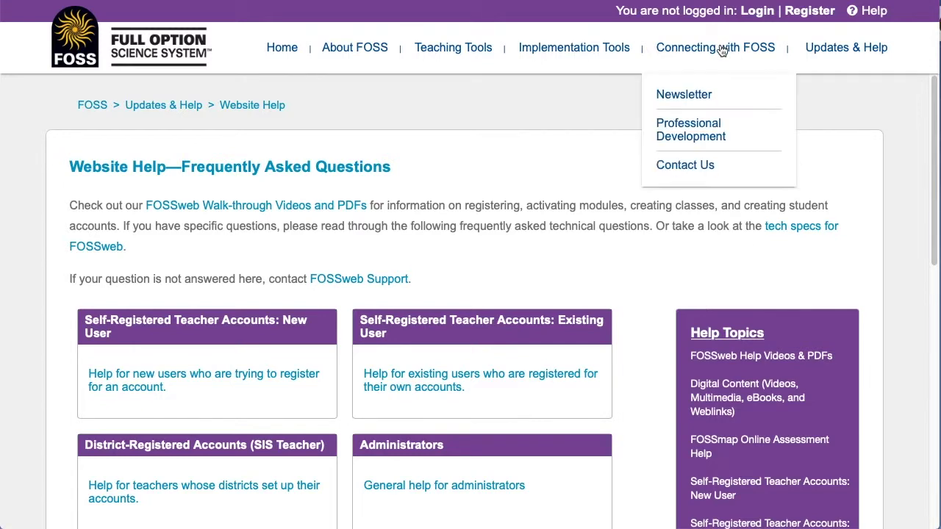